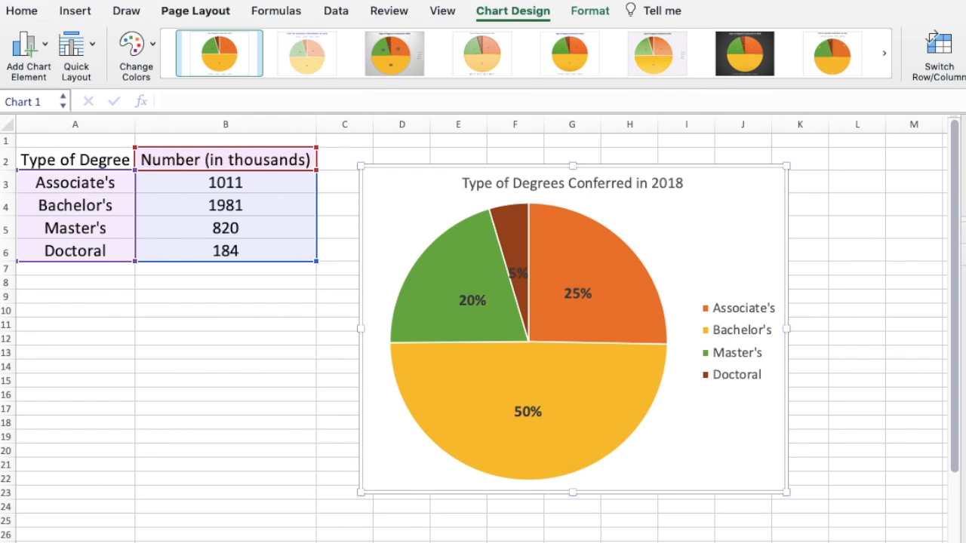
- Save the degrees pie chart as a PNG picture named PieChart on the Desktop
right_click(684, 450)
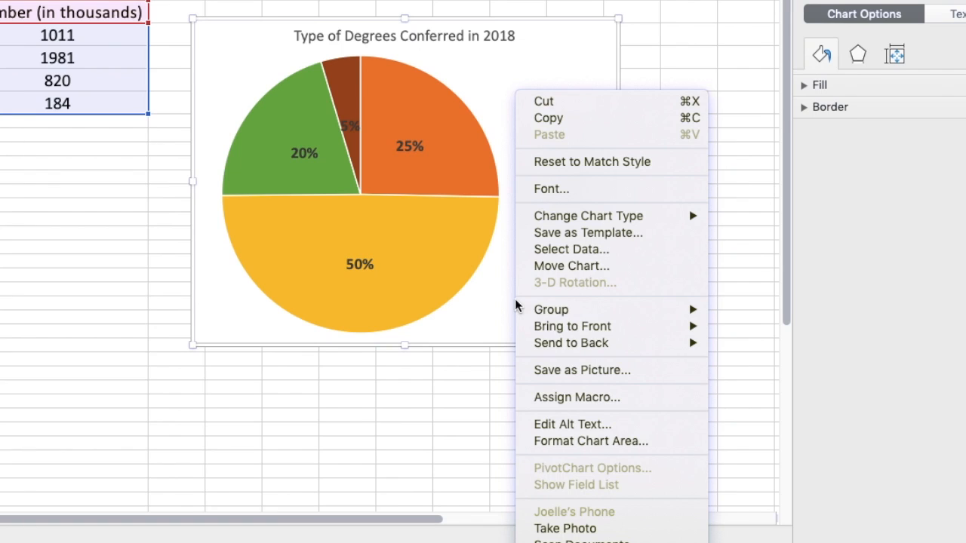
click(548, 371)
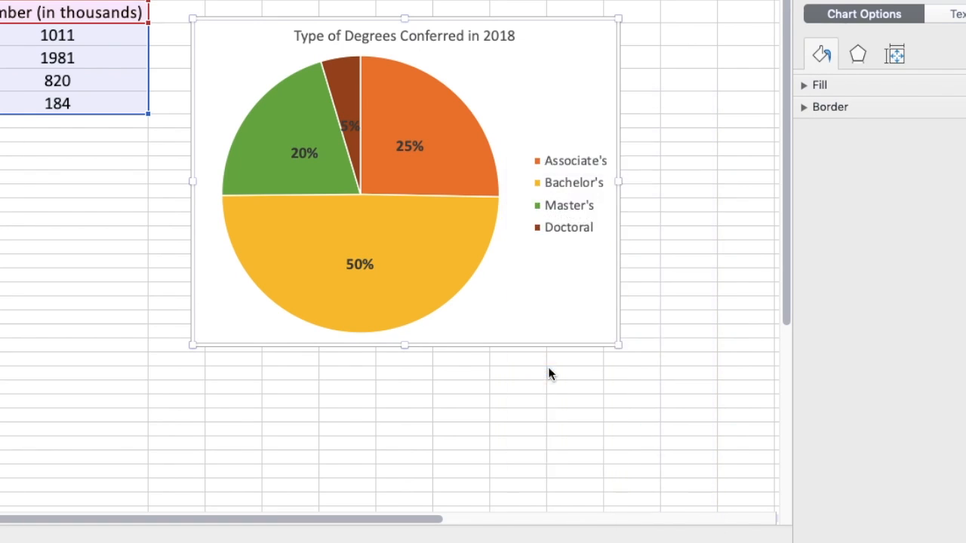
click(213, 332)
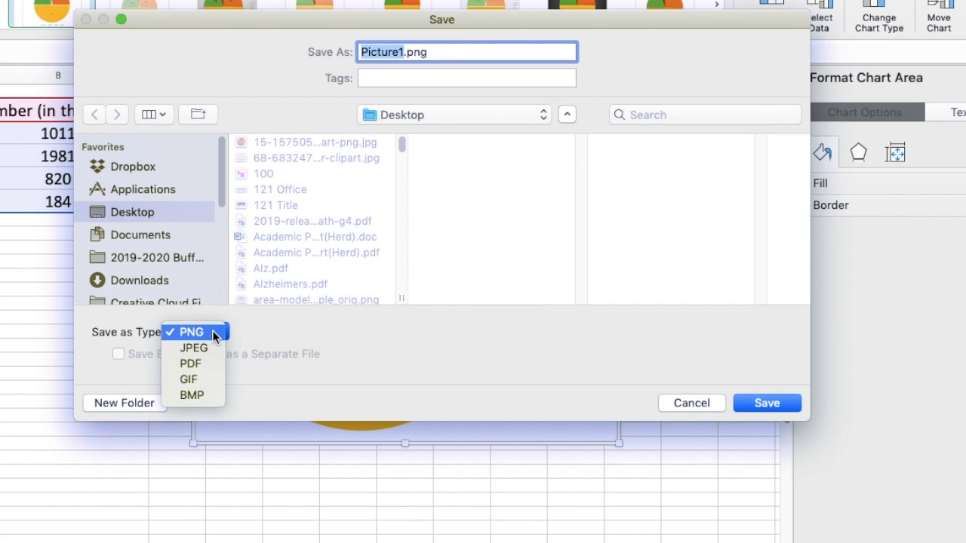
click(212, 332)
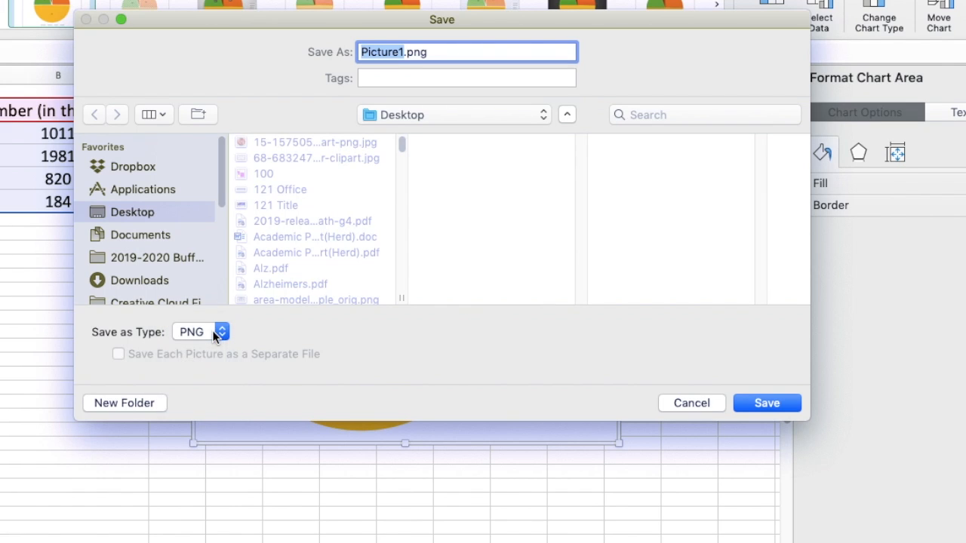
click(404, 53)
double_click(400, 53)
text(C)
key(BackSpace)
text(PieC)
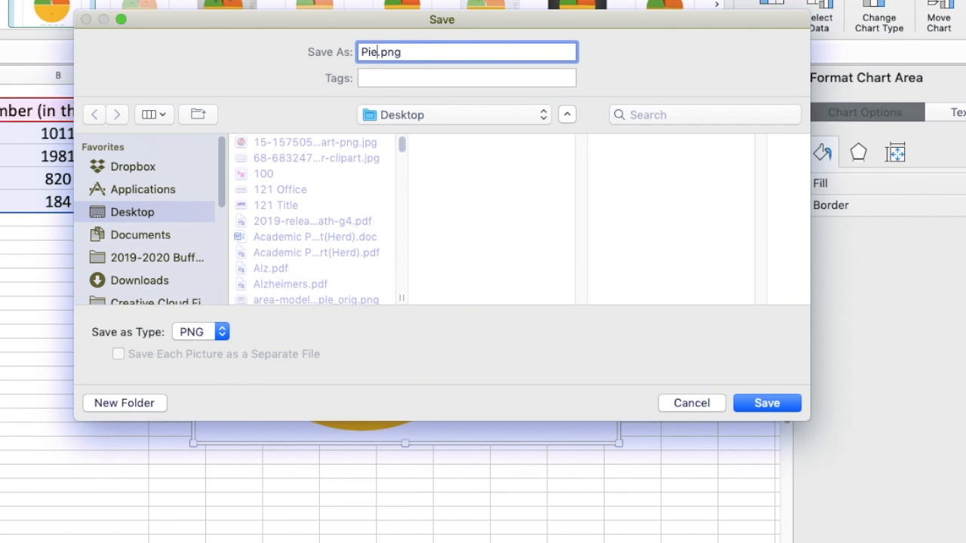
text(hart)
click(745, 408)
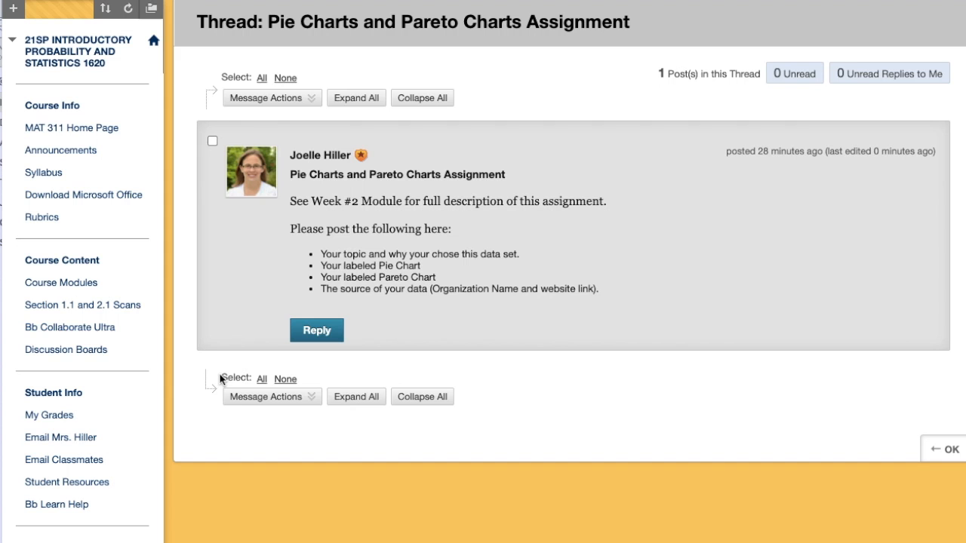
- In the Blackboard course's discussion boards, open the Section 2.2 HW forum and start a reply to the Pie Charts and Pareto Charts Assignment thread
click(60, 352)
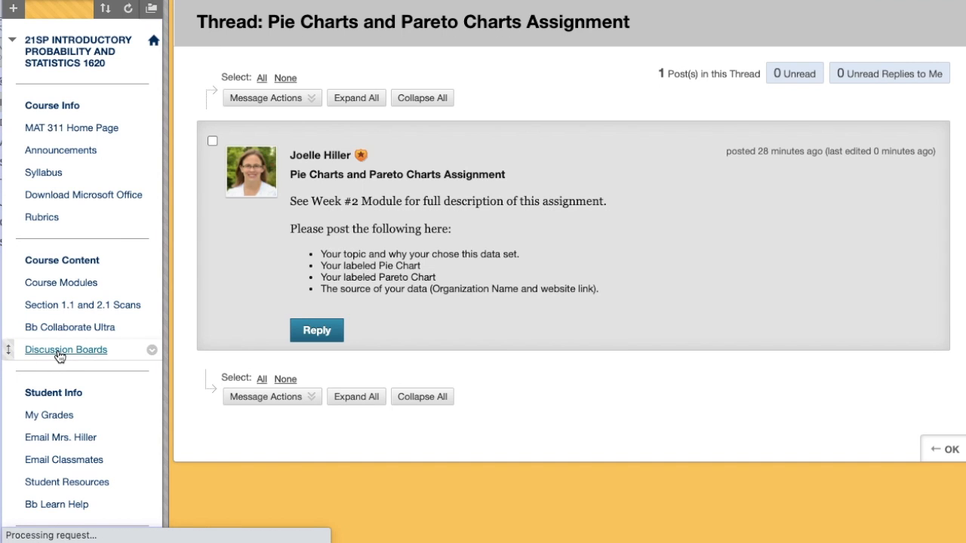
click(352, 368)
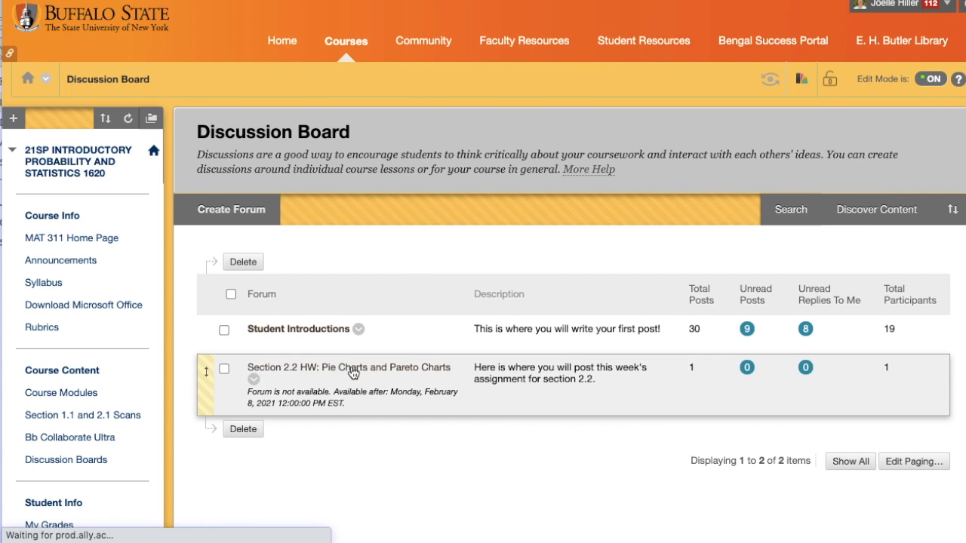
click(341, 327)
scroll(360, 330, down, 4)
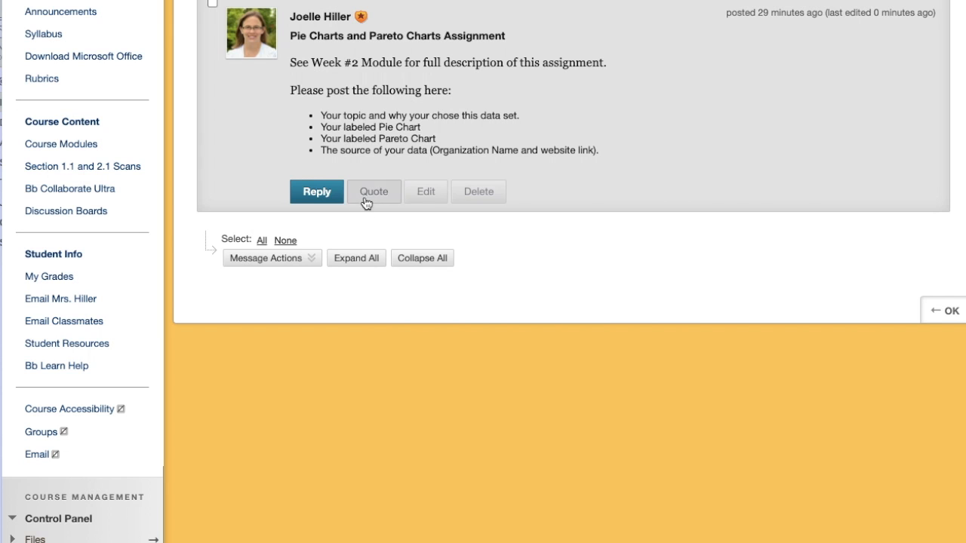
click(318, 193)
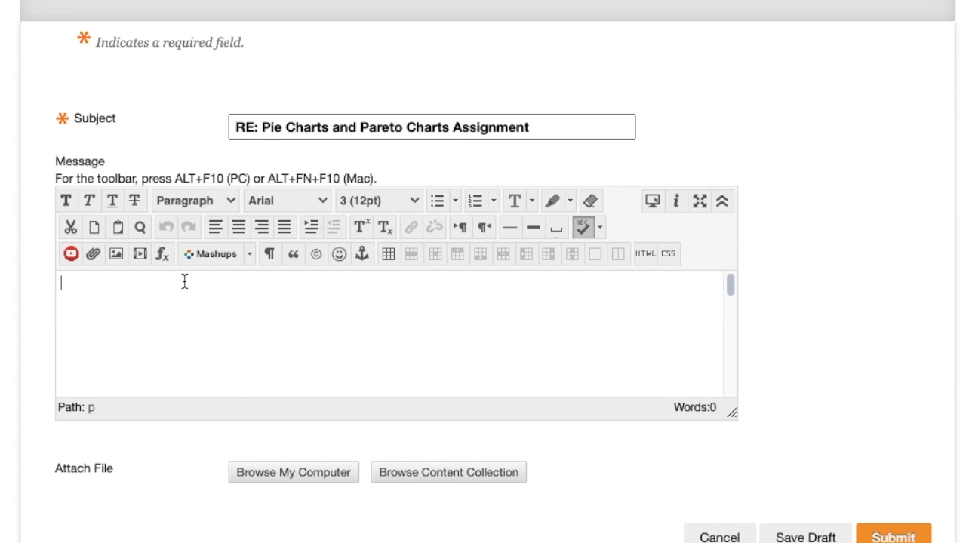
- Write "Introduce topic and reason for choosing." as the first line of the reply message and start a new line
text(Introduc)
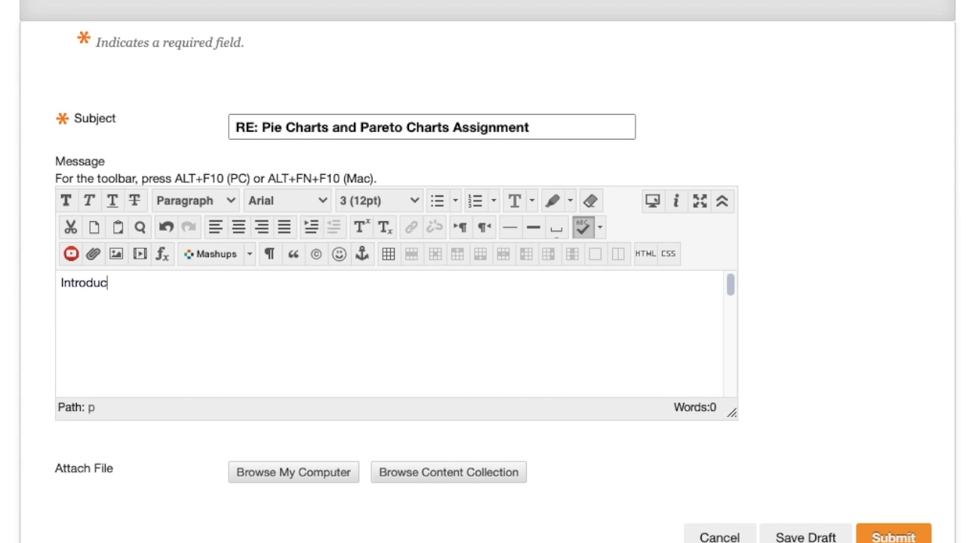
text(e topic and re)
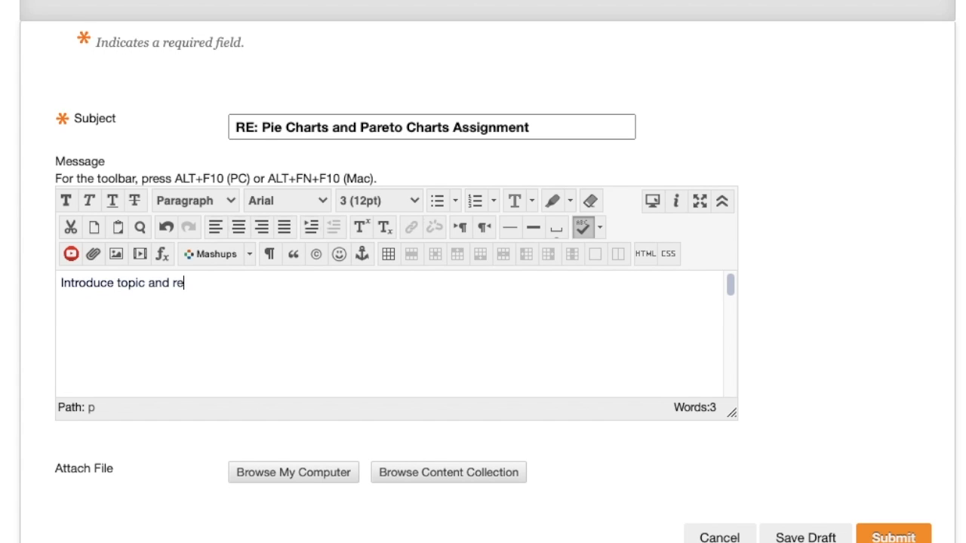
text(ason for choosing.)
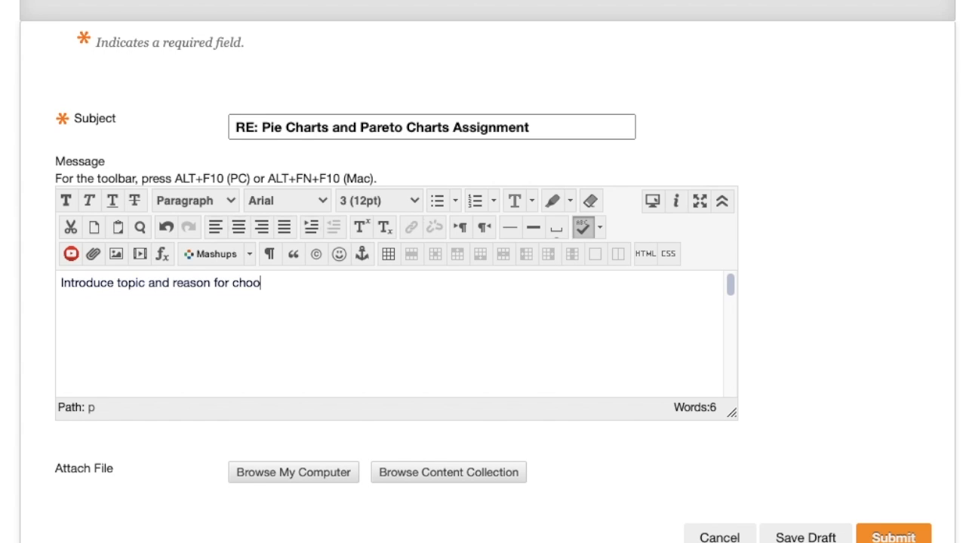
key(Return)
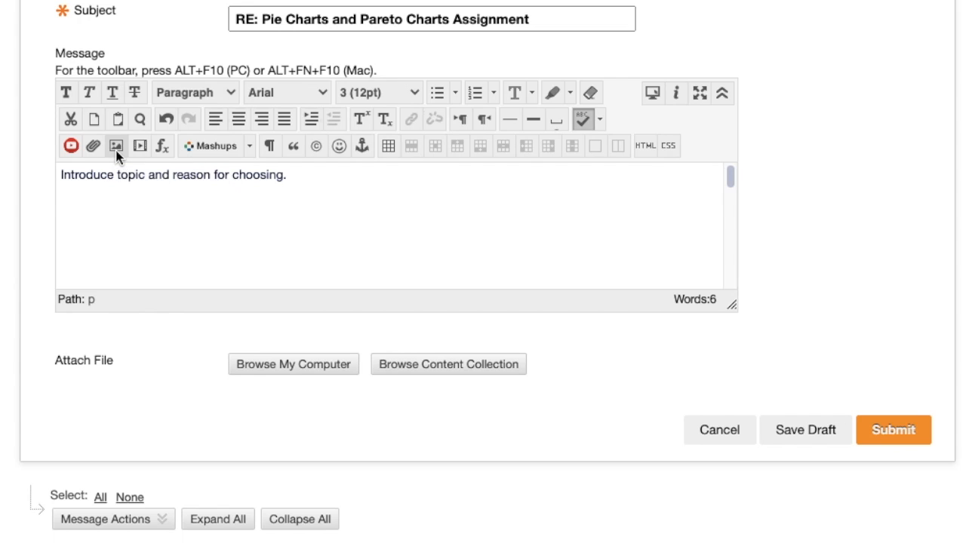
- Start inserting an image into the message, choose PieChart.png from the Desktop as its source, and check the preview
click(160, 250)
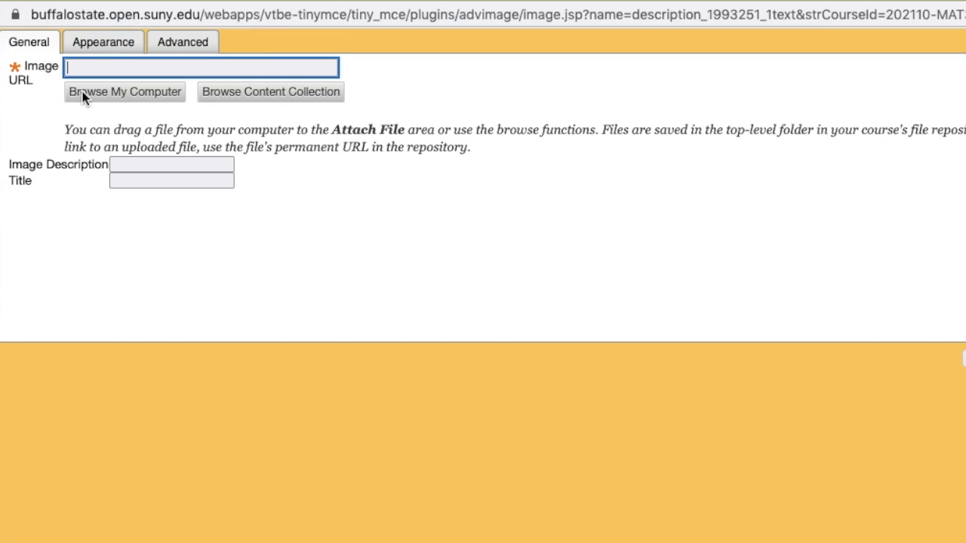
click(82, 92)
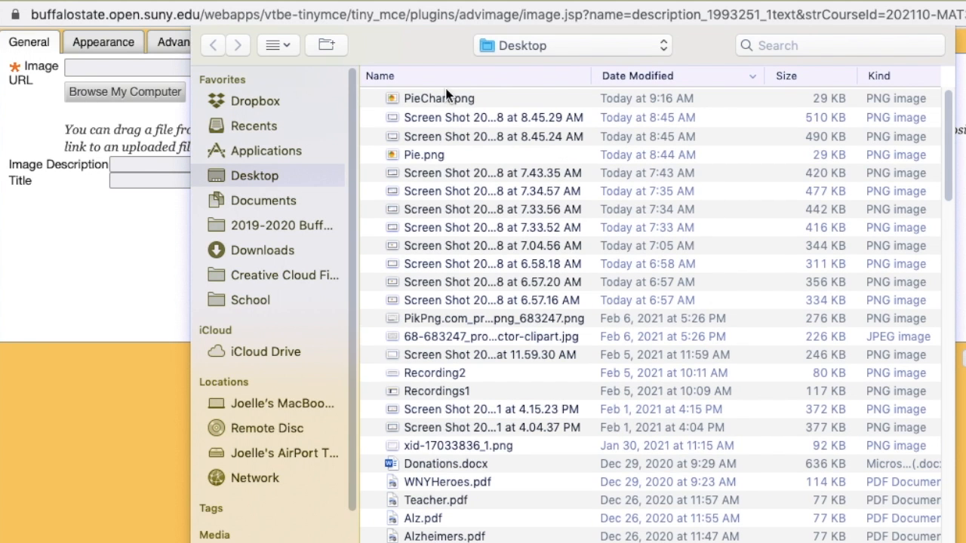
click(448, 98)
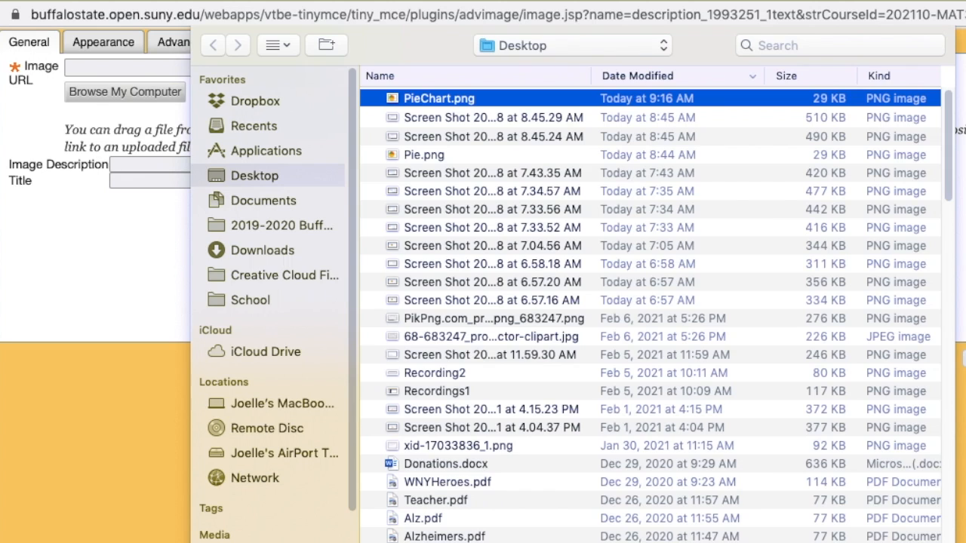
click(923, 542)
scroll(284, 266, down, 6)
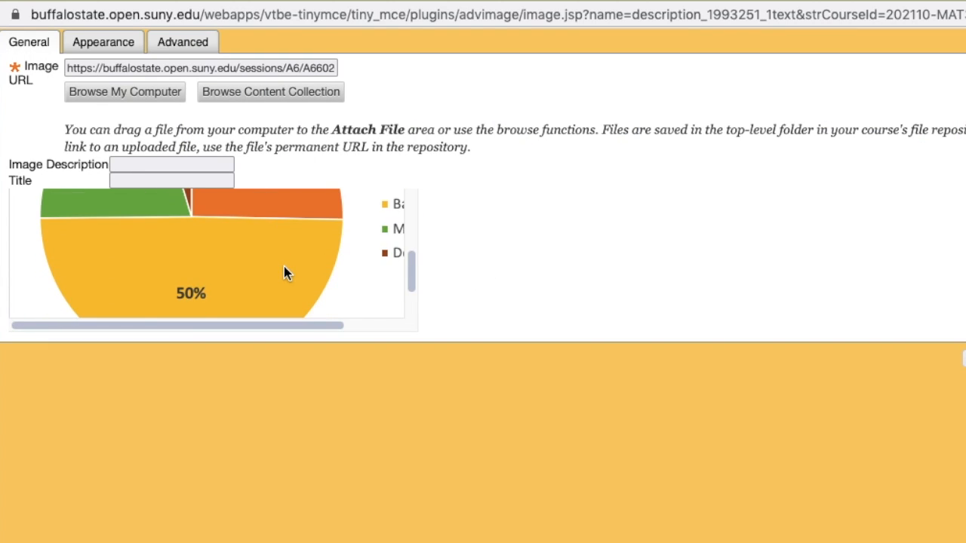
scroll(283, 266, up, 2)
scroll(284, 267, up, 5)
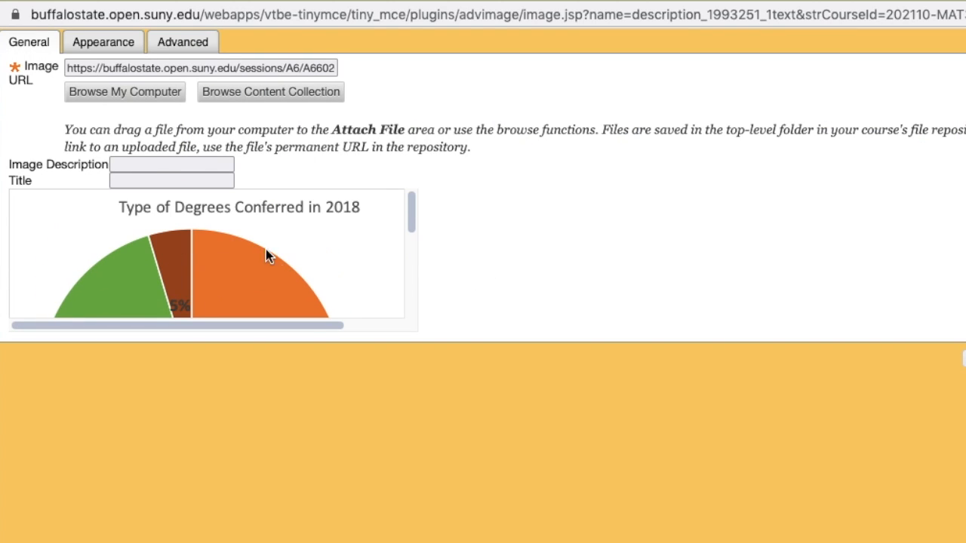
- Set the image's width to 300 px with proportions constrained, leaving its alignment not set
click(105, 47)
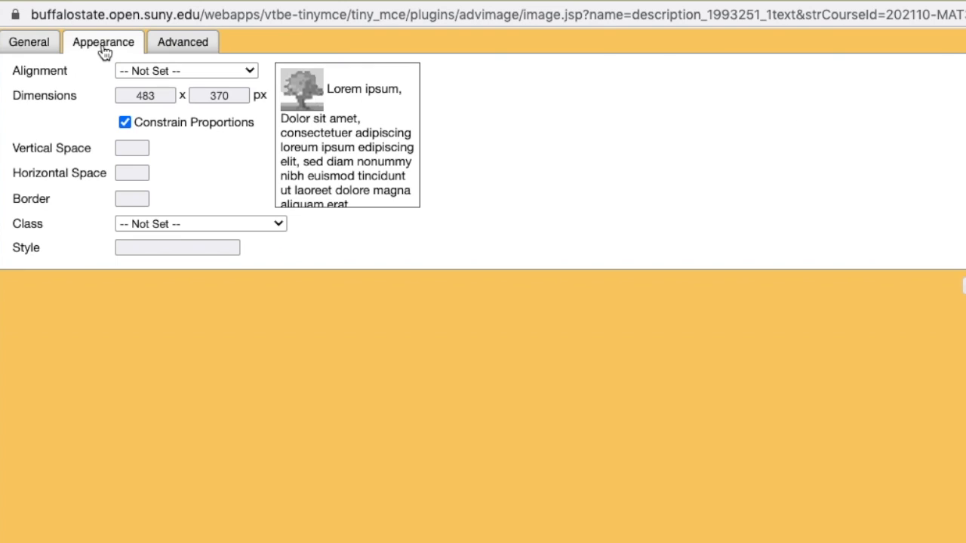
click(179, 72)
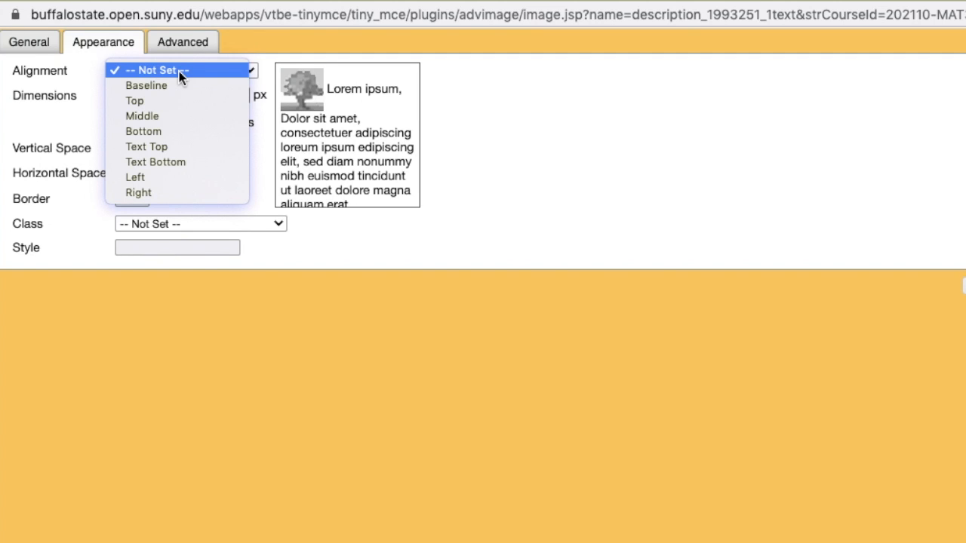
click(179, 71)
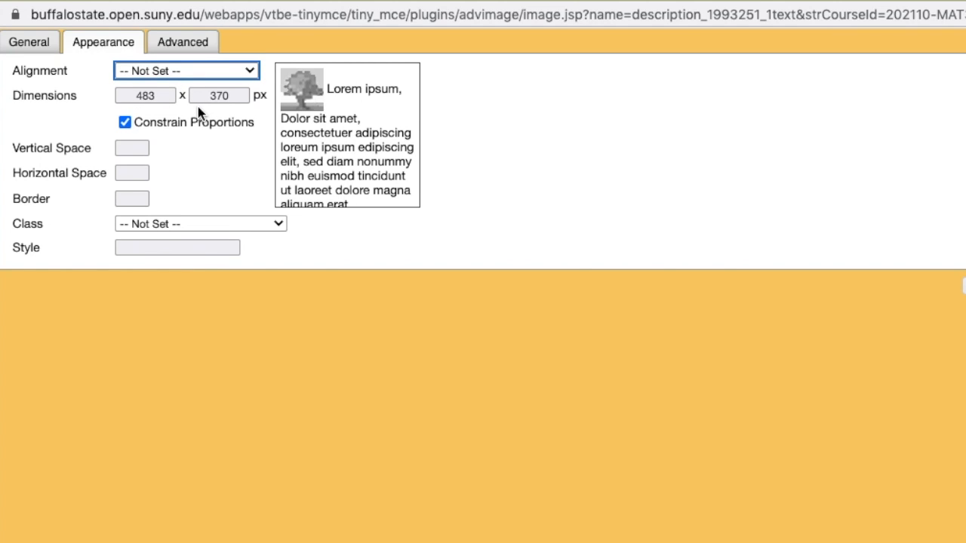
click(159, 96)
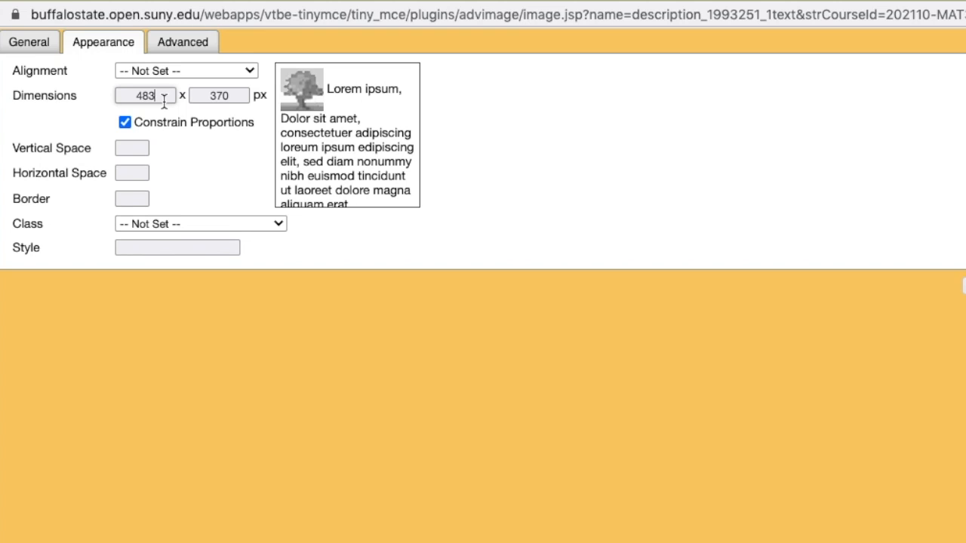
double_click(161, 95)
text(300)
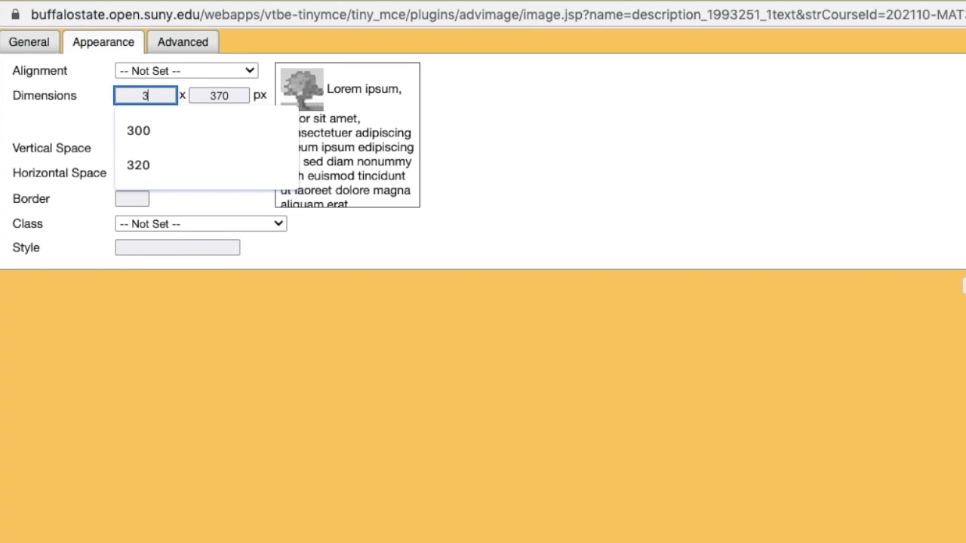
click(241, 108)
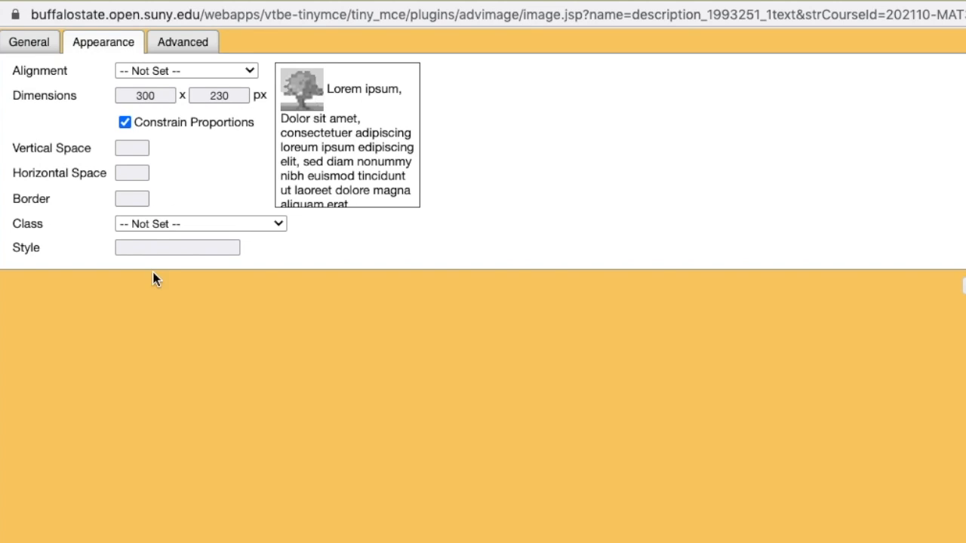
- Insert the pie chart image into the message without an image description
double_click(151, 96)
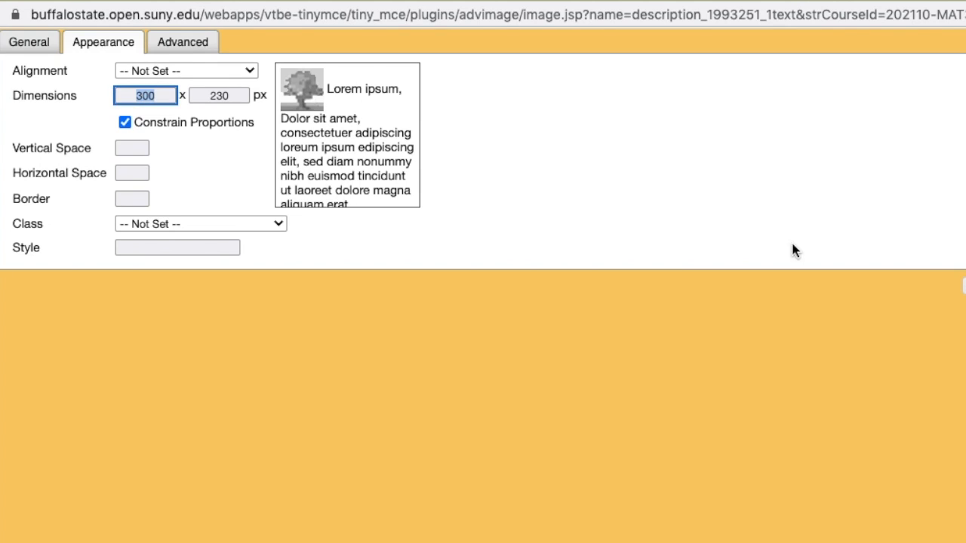
click(826, 259)
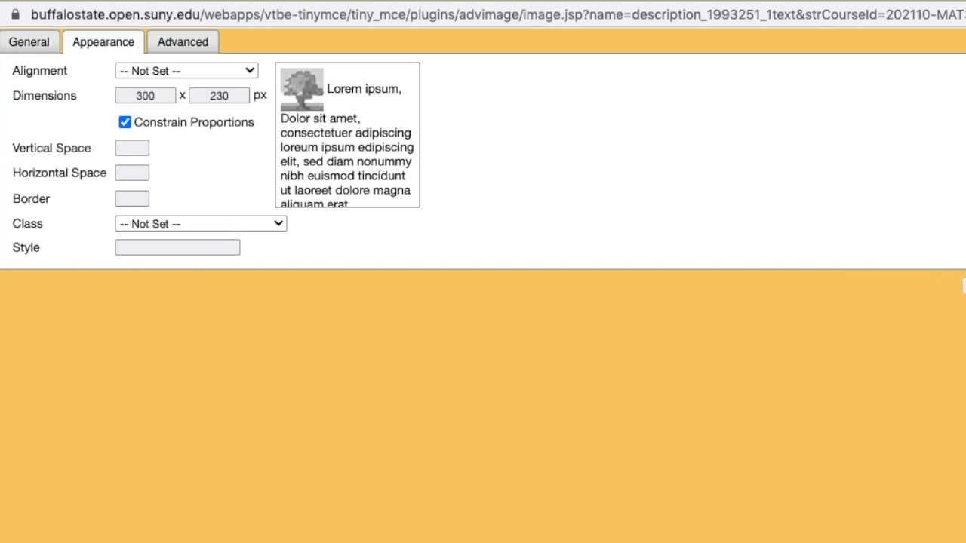
click(965, 286)
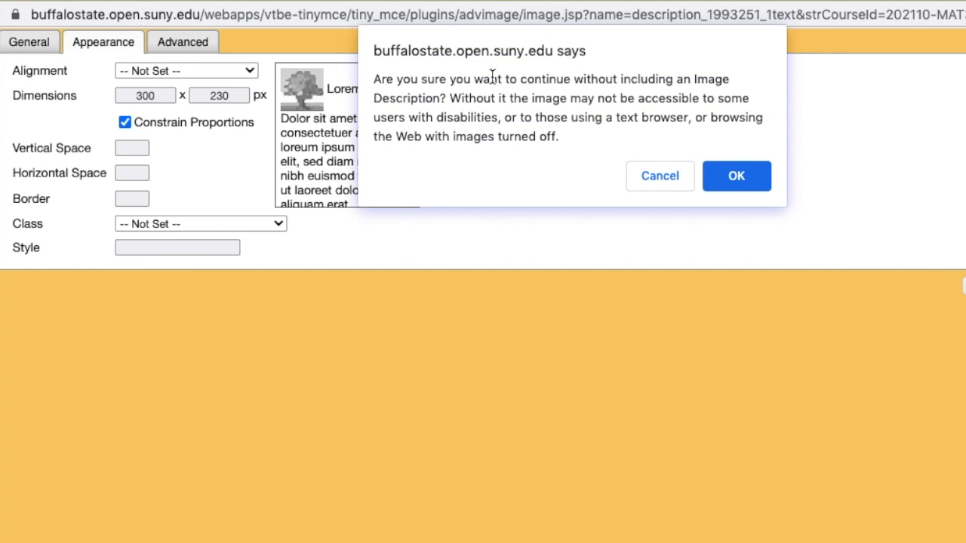
click(727, 174)
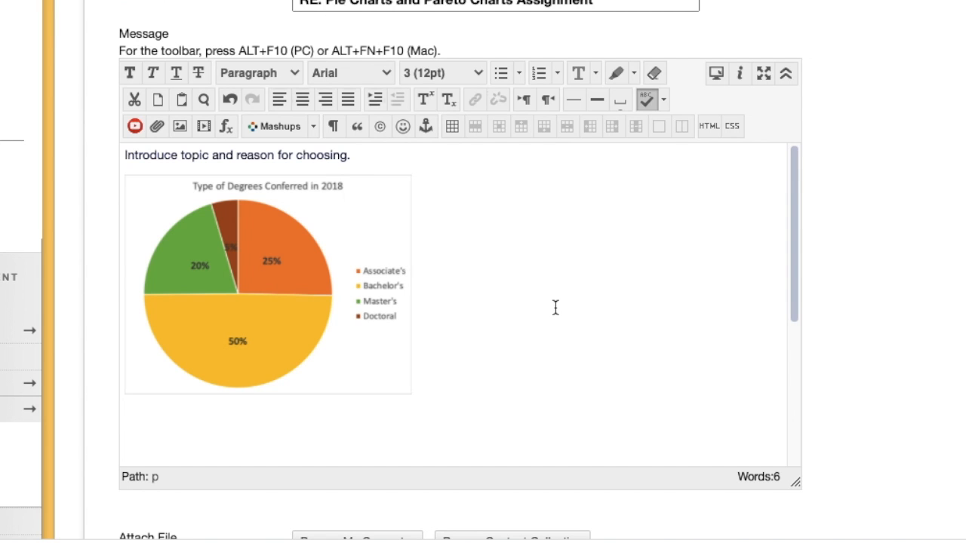
- Resize the inserted pie chart image to a width of 400 px with constrained proportions
key(Return)
right_click(300, 311)
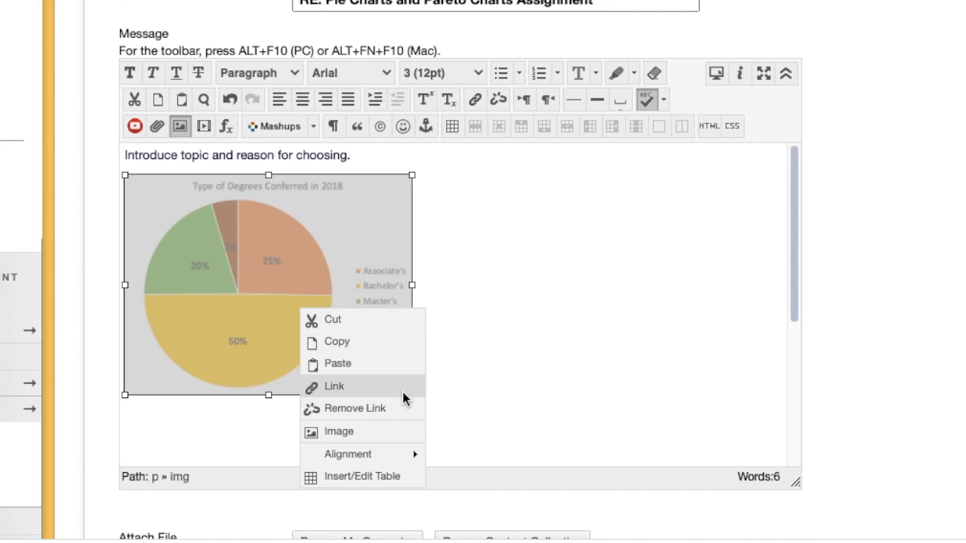
click(376, 431)
click(106, 12)
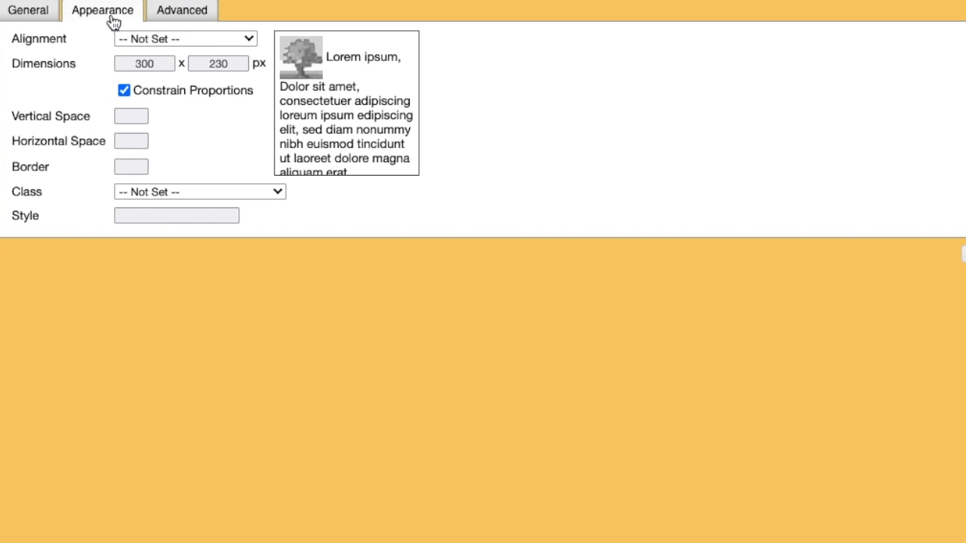
drag(157, 63, 123, 64)
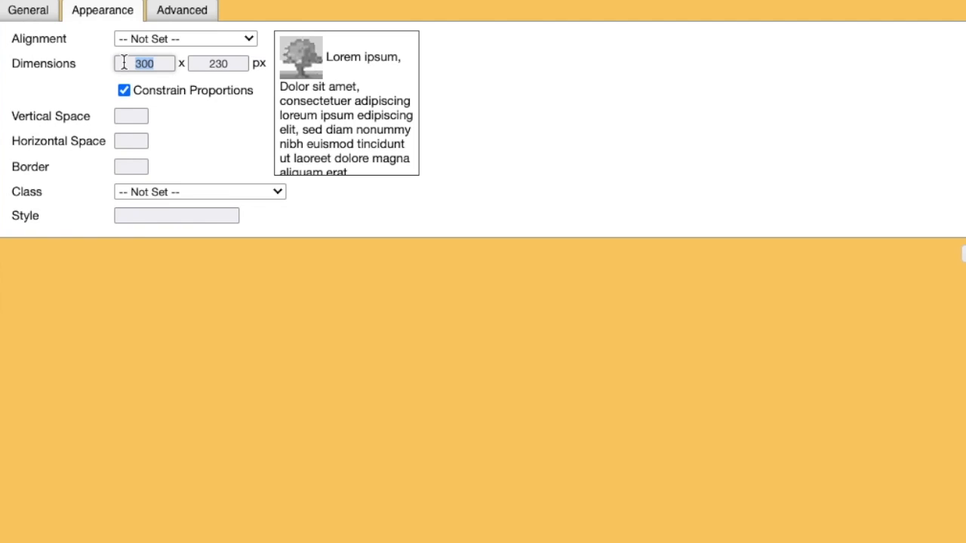
text(400)
key(Return)
click(747, 144)
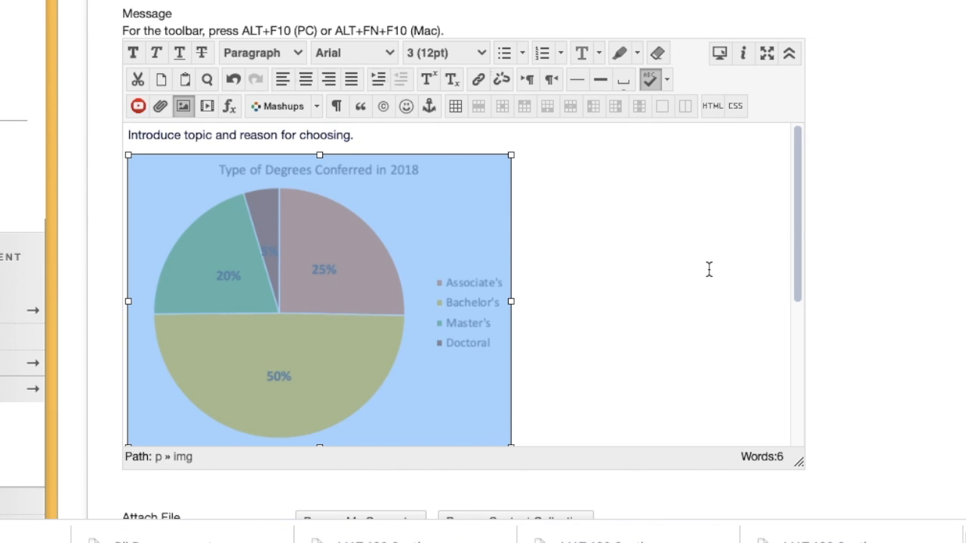
click(658, 276)
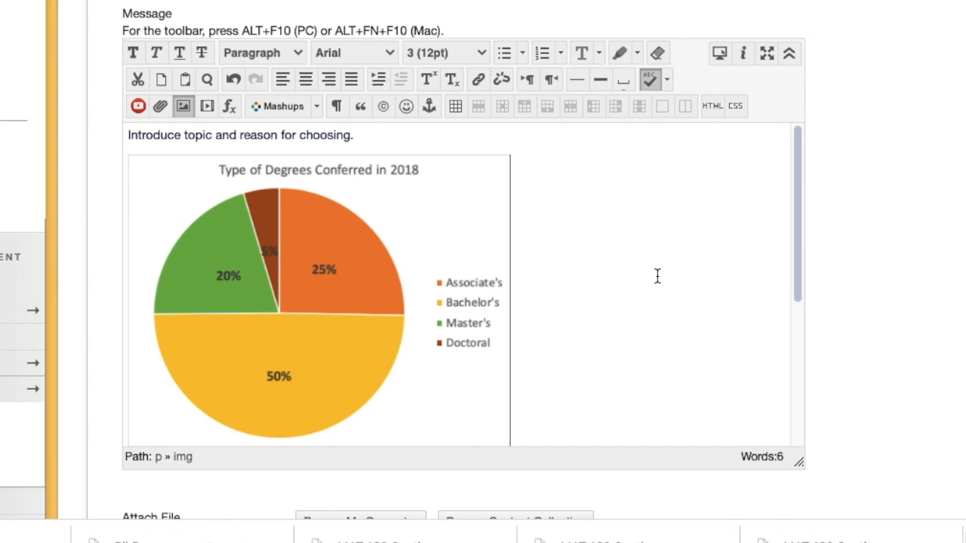
- Add a "Pareto Chart" placeholder line below the pie chart image in the message
scroll(658, 277, down, 3)
scroll(657, 276, up, 1)
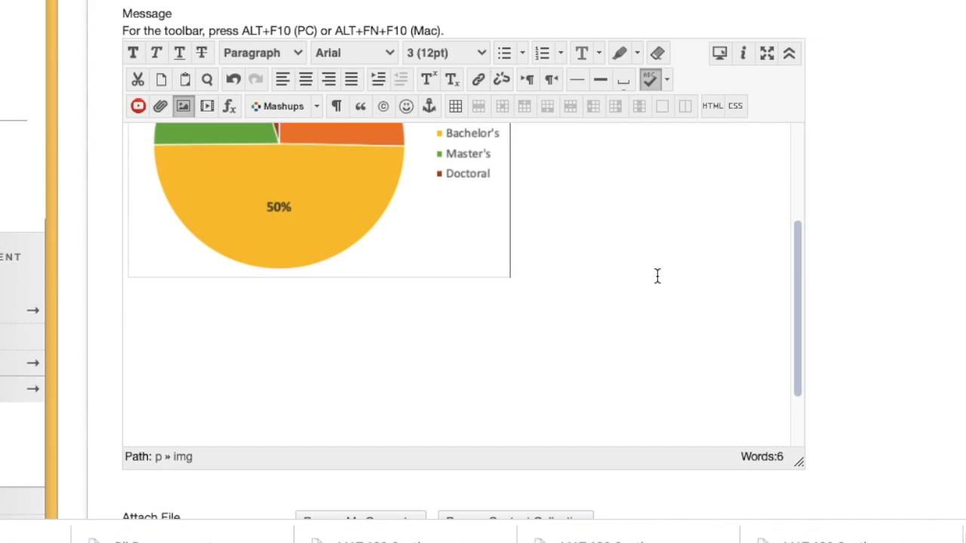
key(Return)
text(Pareto )
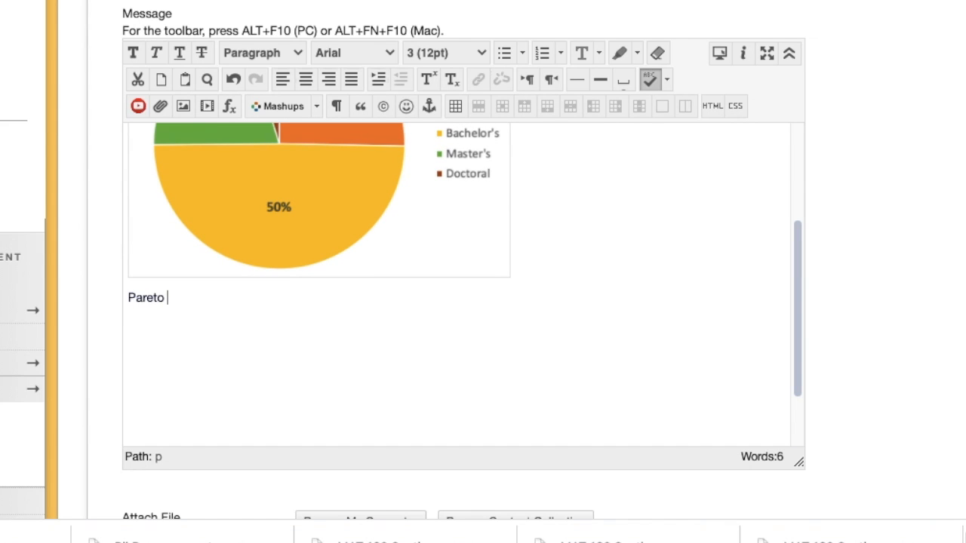
text(Chart)
key(Return)
- Add the line "Source: Name of the Organization and Website Link." below the Pareto Chart line and review the message
text(Source:  Name ofo the)
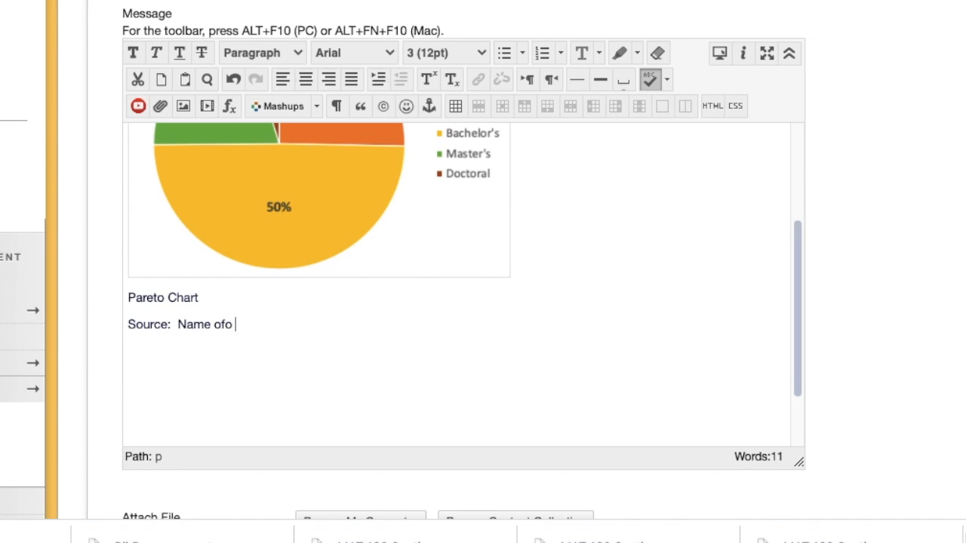
key(BackSpace)
key(BackSpace)
key(BackSpace)
key(BackSpace)
key(BackSpace)
text(the Organization )
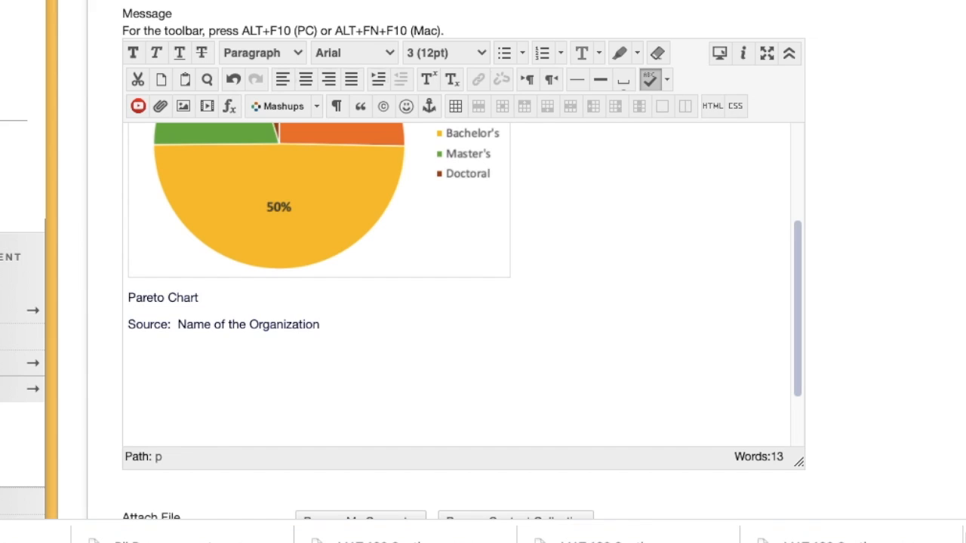
text(and Website l)
key(BackSpace)
text(Link.)
scroll(626, 341, up, 5)
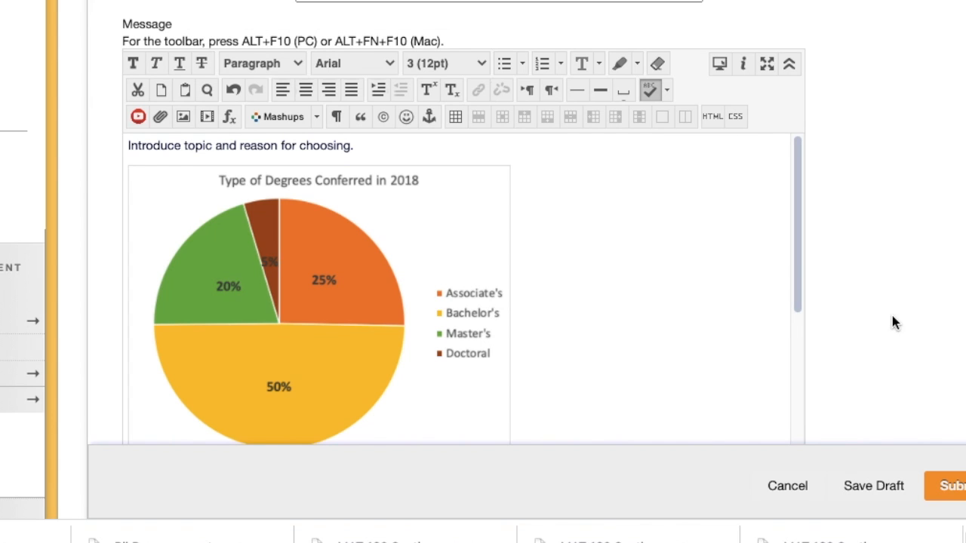
scroll(892, 320, down, 3)
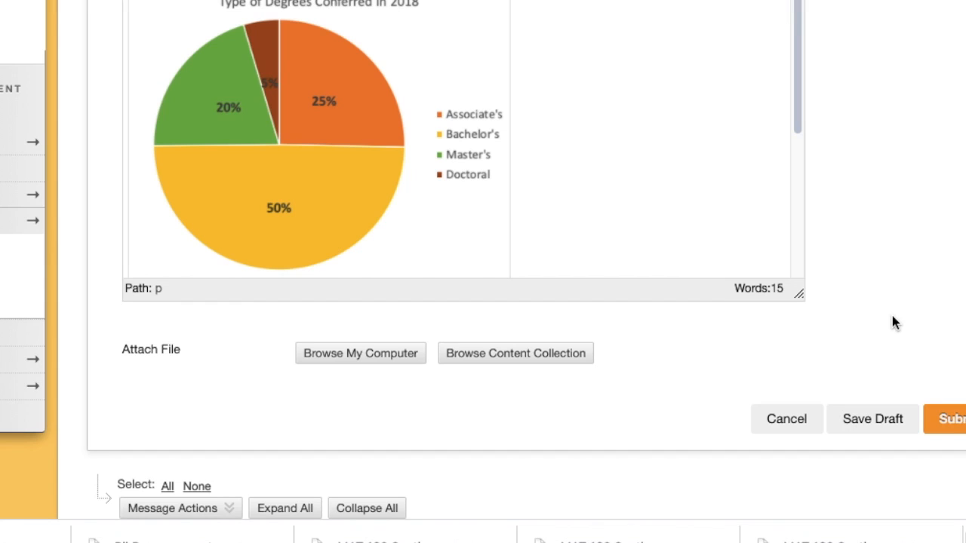